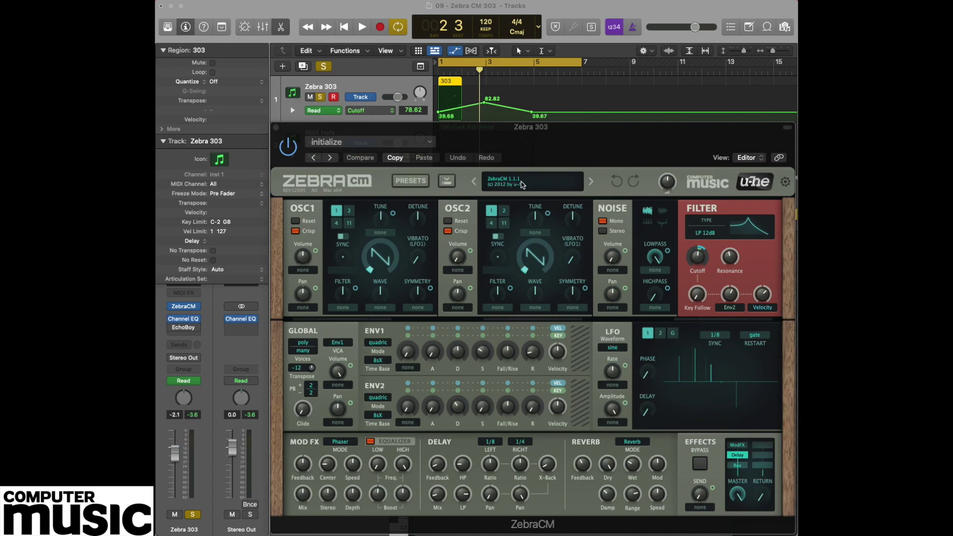
- Load the 'init' preset, giving an LP 12dB filter with cutoff at 150.00
left_click(534, 184)
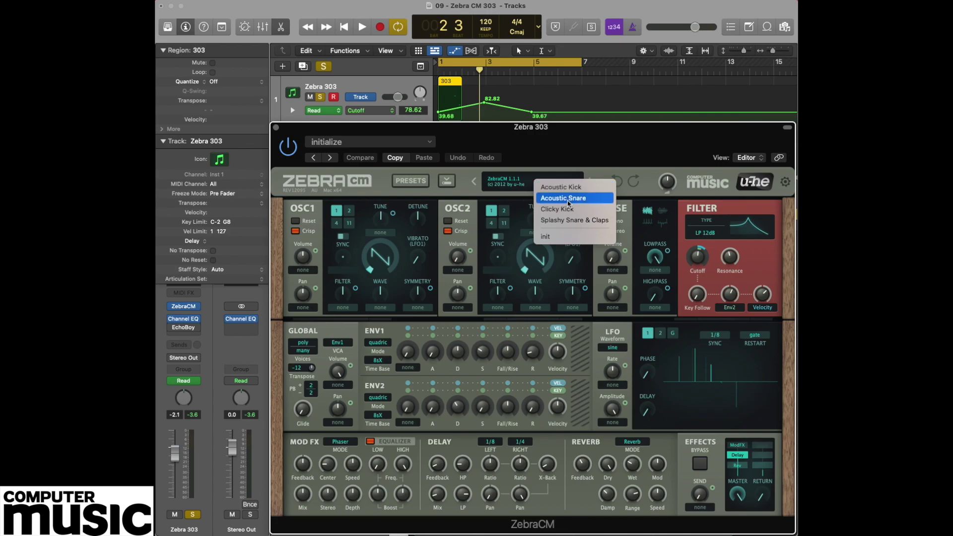
left_click(557, 237)
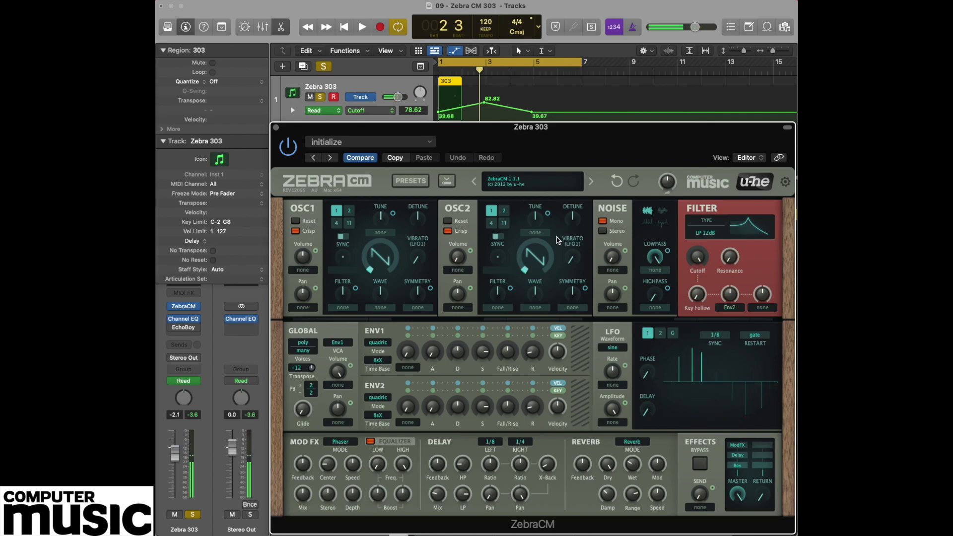
mouse_move(402, 218)
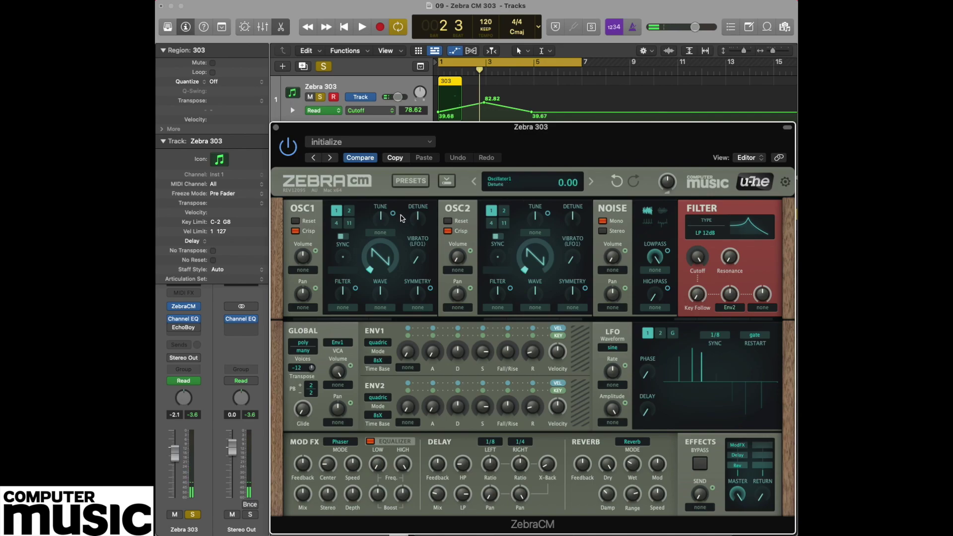
mouse_move(382, 260)
left_click(370, 269)
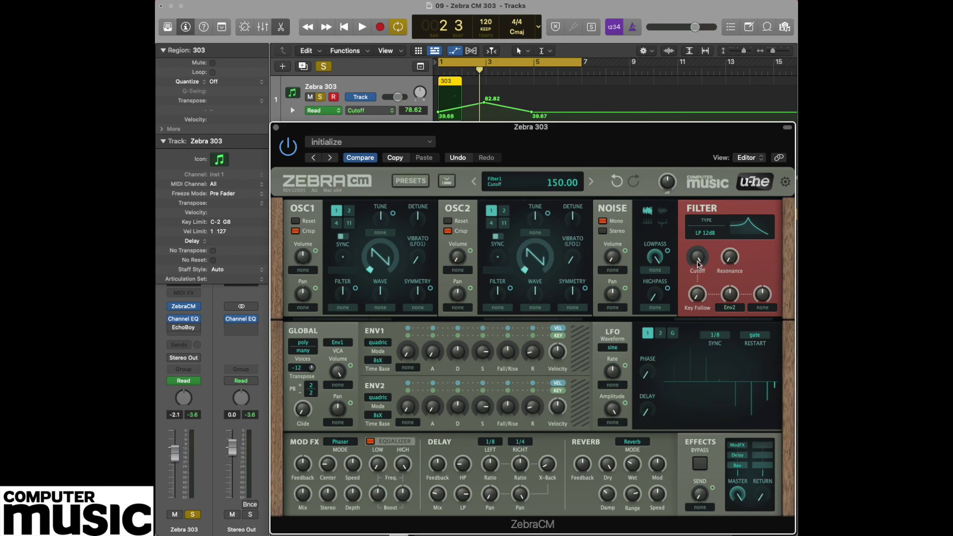
- Lower the filter cutoff to 50 and keep the filter type at LP 12dB
left_click_drag(697, 268, 707, 346)
mouse_move(700, 236)
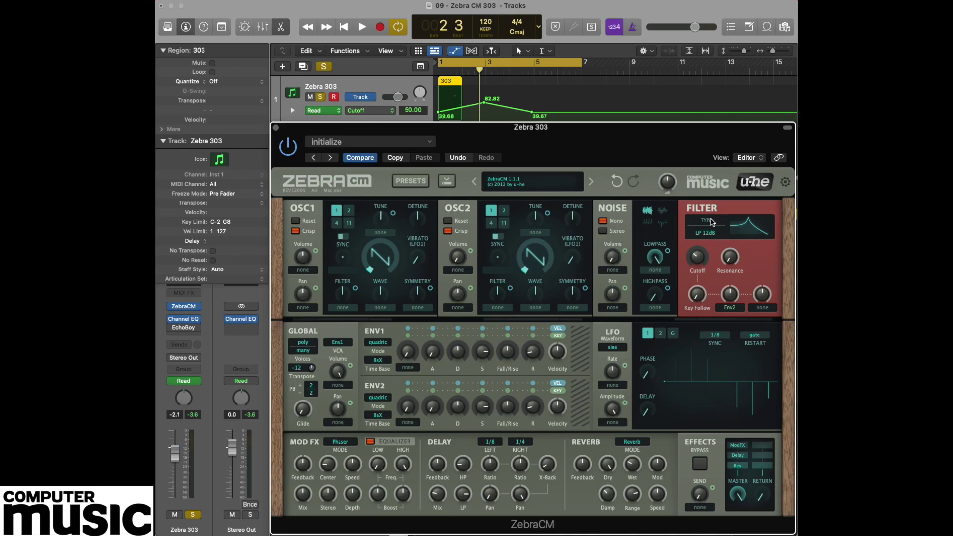
left_click(708, 236)
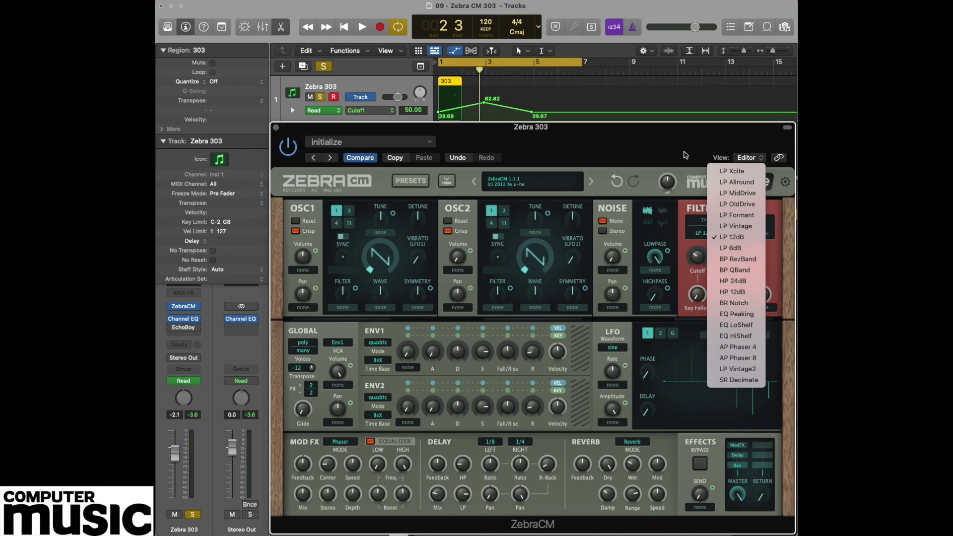
left_click(731, 239)
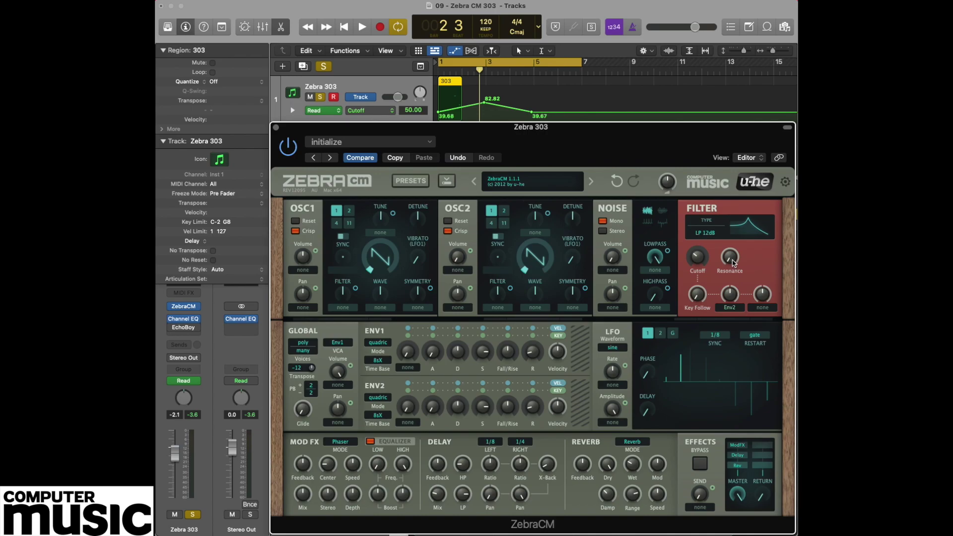
- Turn up the filter resonance and clear values in the LFO step sequence
left_click(731, 261)
left_click_drag(732, 263, 737, 201)
mouse_move(698, 369)
left_mouse_down()
mouse_move(678, 377)
mouse_move(727, 366)
left_mouse_up()
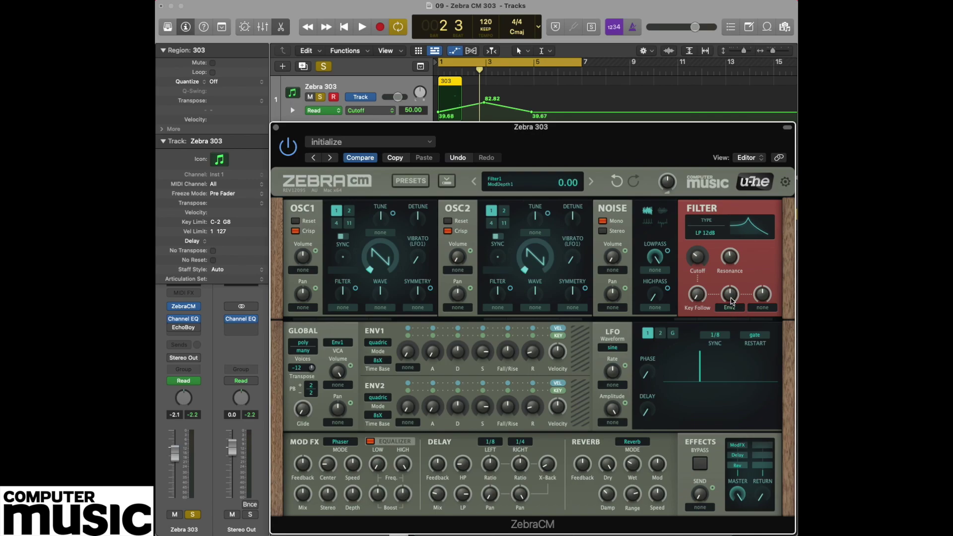
- Set the Env2 modulation depth on the filter cutoff to about 32
left_click_drag(733, 301, 736, 285)
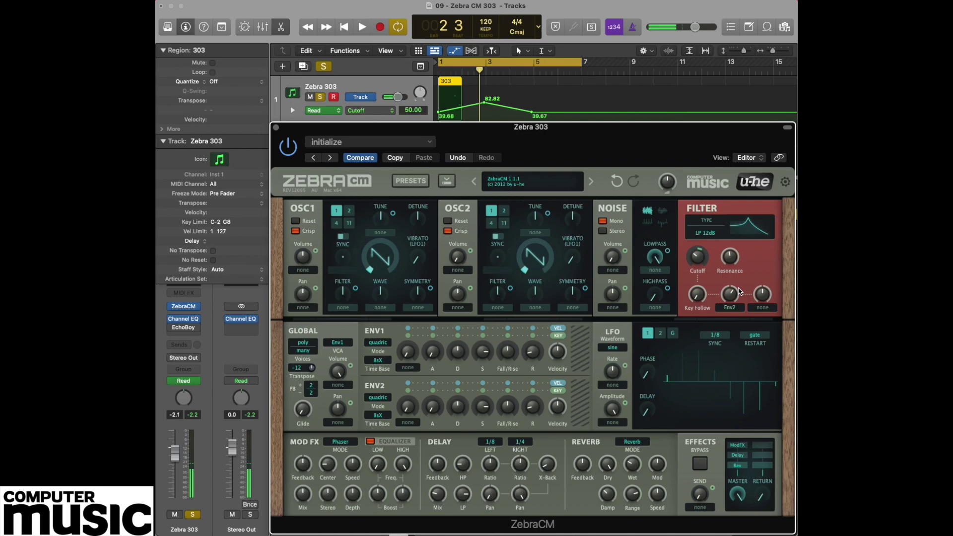
mouse_move(732, 294)
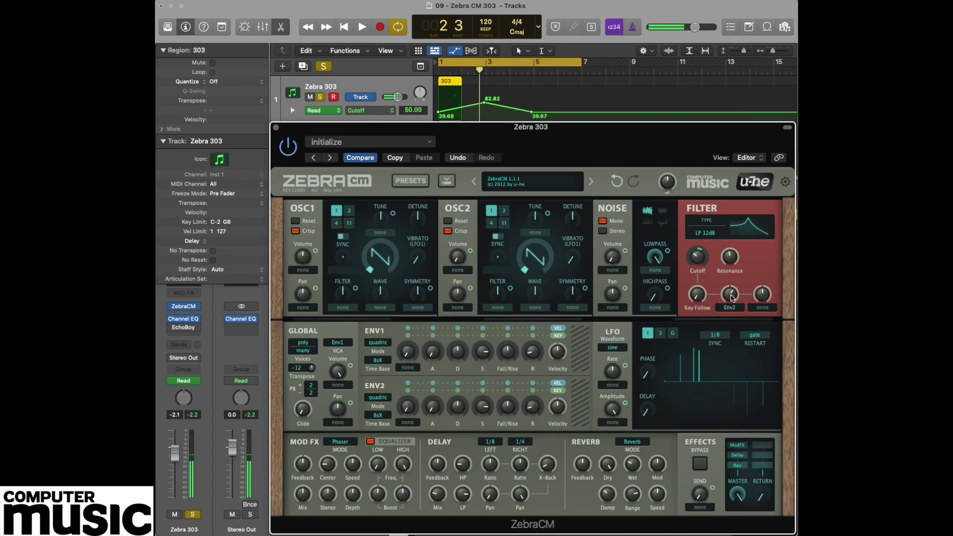
mouse_move(718, 253)
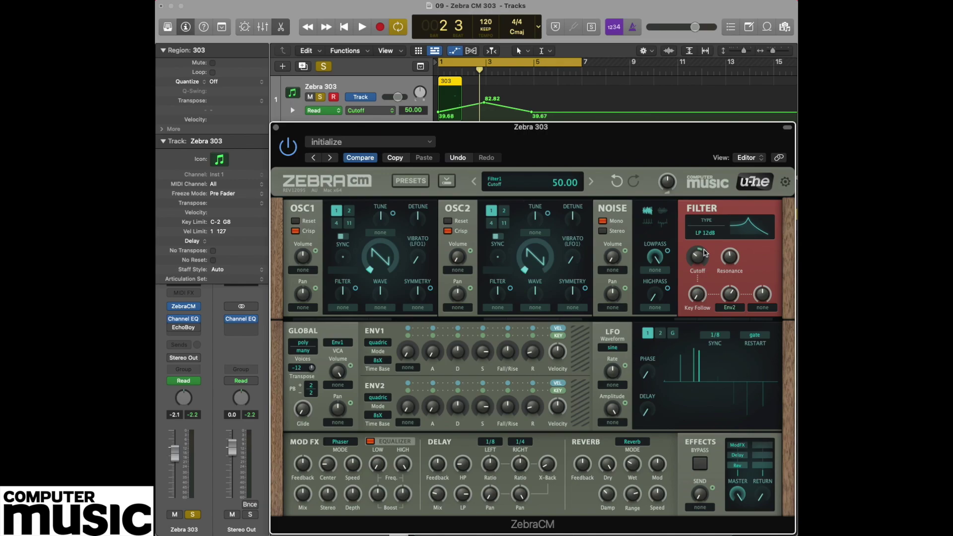
mouse_move(729, 295)
mouse_move(734, 299)
left_mouse_down()
mouse_move(735, 313)
mouse_move(735, 260)
mouse_move(736, 297)
left_mouse_up()
scroll(735, 297, "up", 1)
- Add Velocity as the filter's second modulation source with a depth of 13
left_click(764, 309)
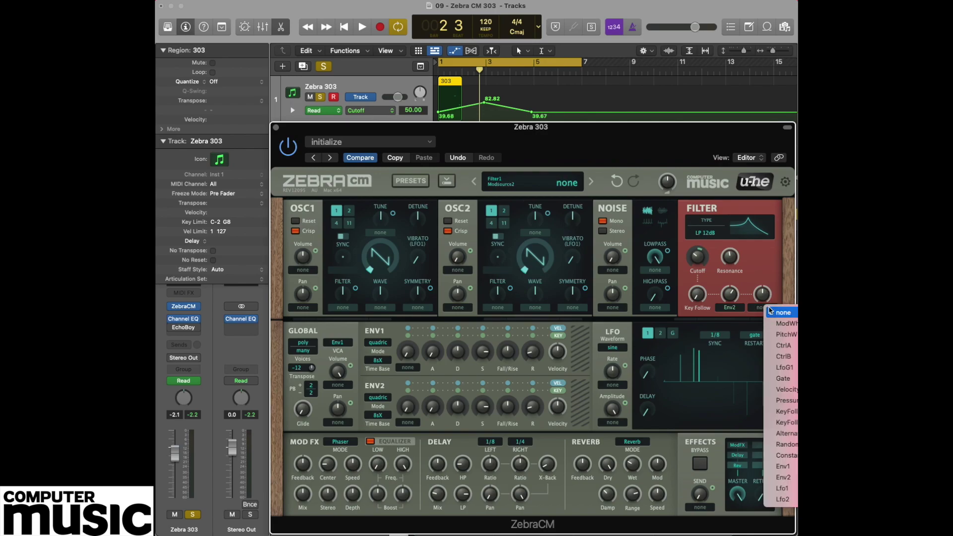
left_click(782, 390)
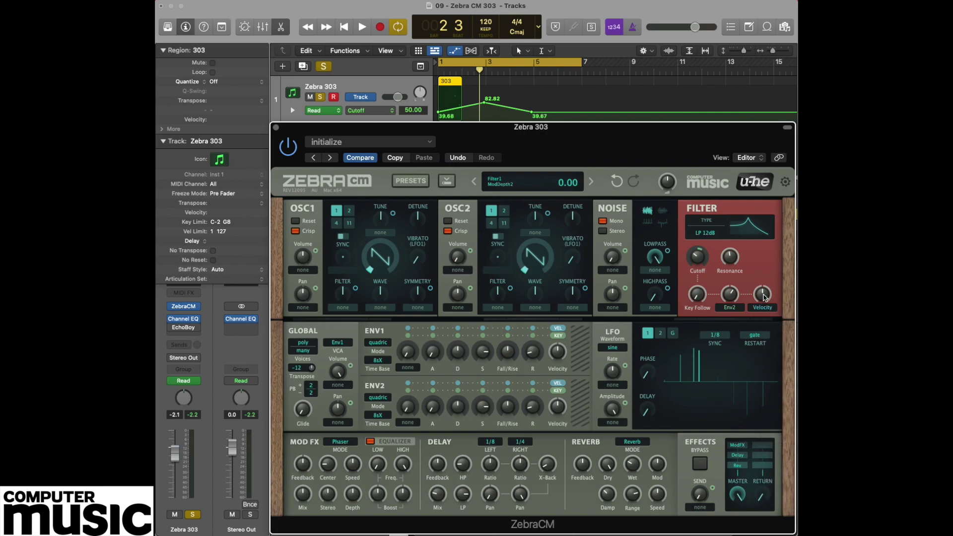
left_click_drag(764, 296, 767, 271)
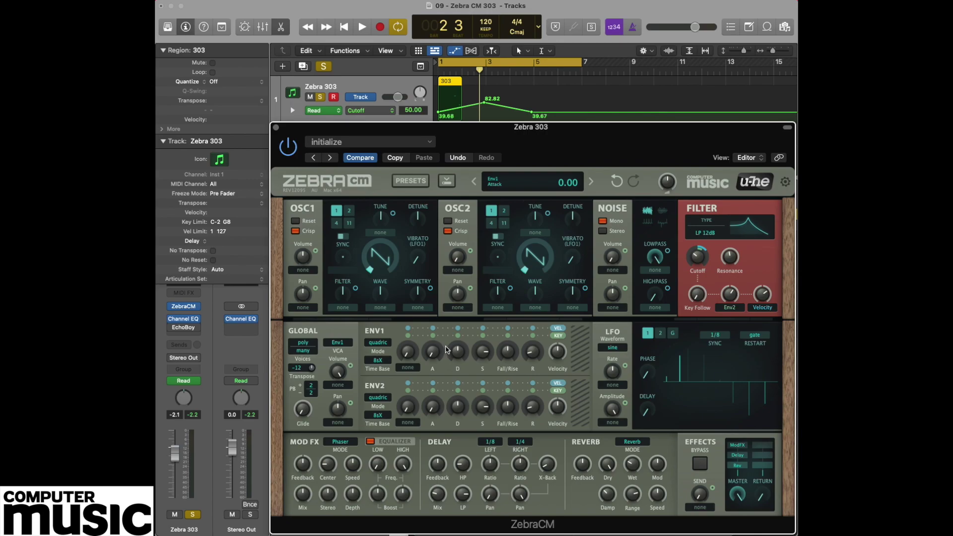
- Set Env1 sustain to 35, and Env2 sustain and release to 0
mouse_move(490, 355)
left_click_drag(484, 353, 489, 377)
mouse_move(476, 408)
left_click_drag(484, 408, 492, 525)
mouse_move(537, 405)
left_click_drag(536, 408, 537, 440)
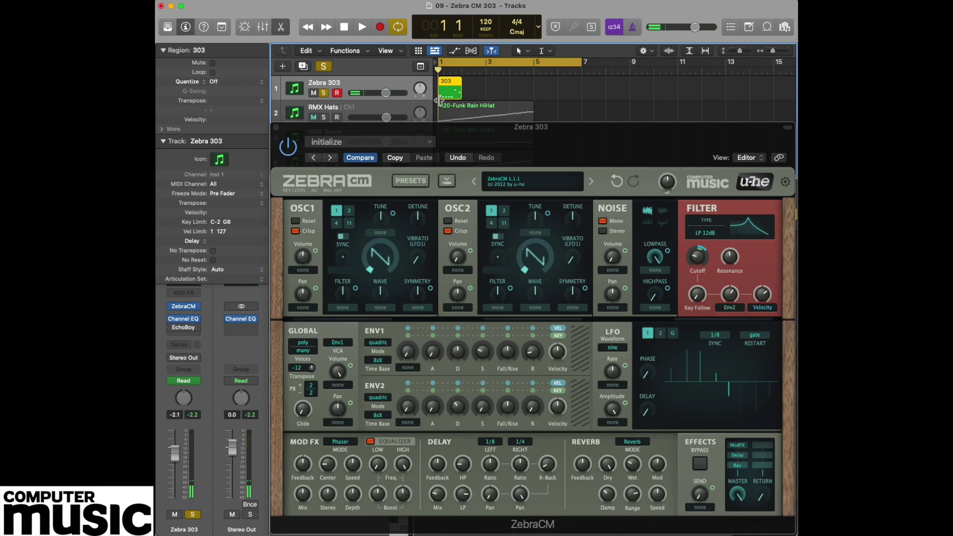
key("space")
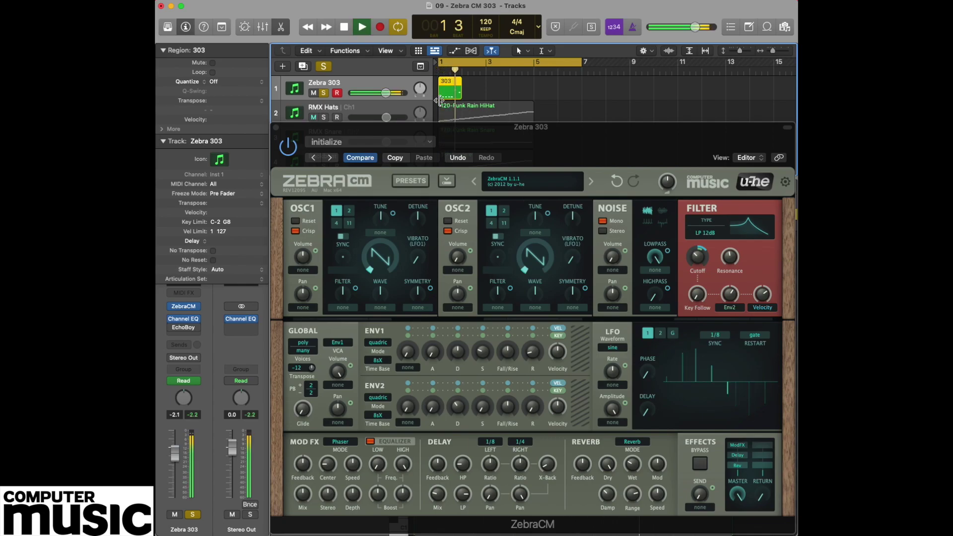
key("space")
mouse_move(186, 332)
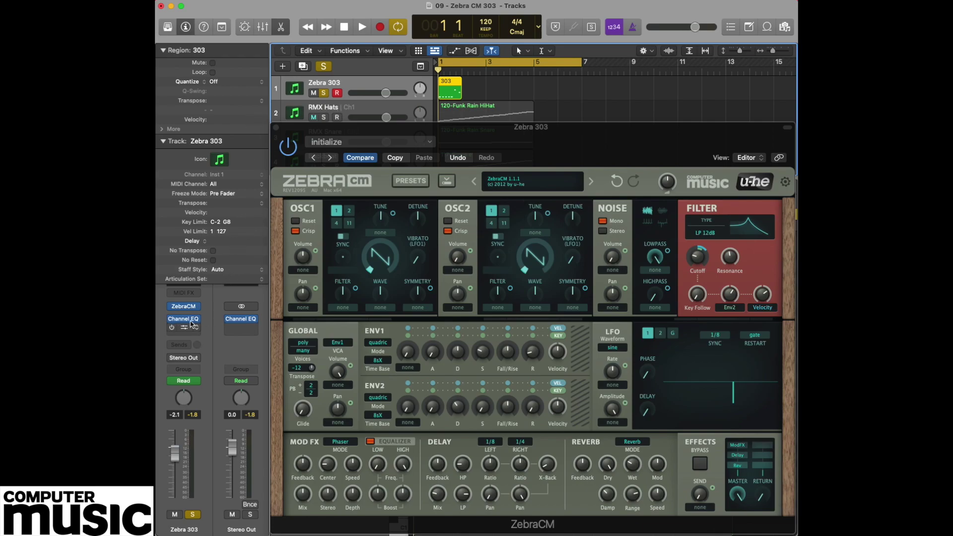
- Open the EchoBoy delay on the Zebra 303 channel, then close its window
left_click(183, 327)
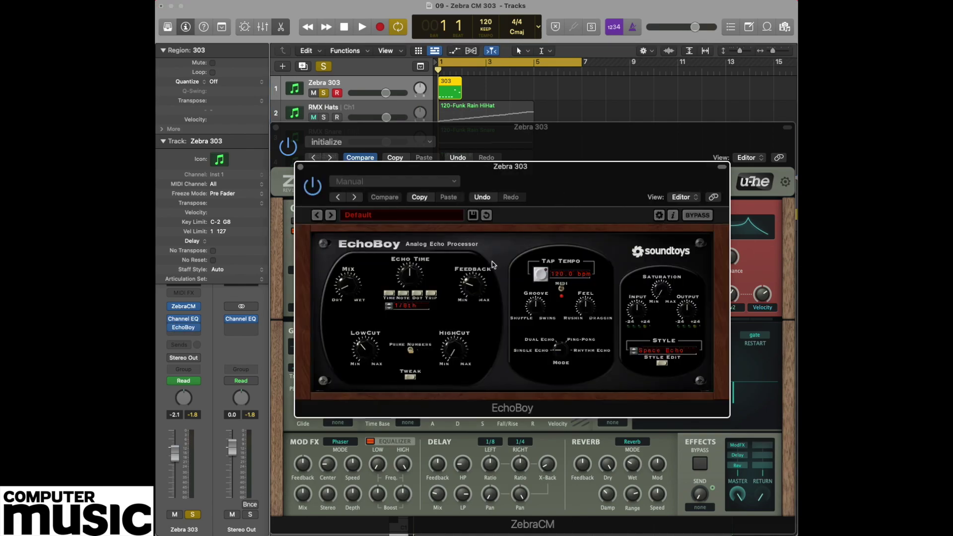
left_click(301, 167)
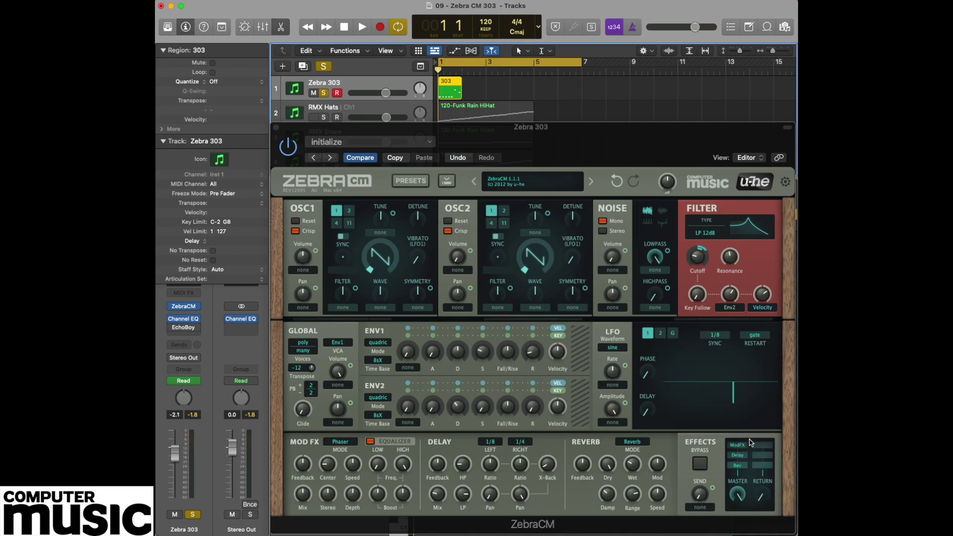
- Activate the Delay effect with feedback lowered from 50 to 17 and mix at 12
mouse_move(738, 495)
left_click(739, 457)
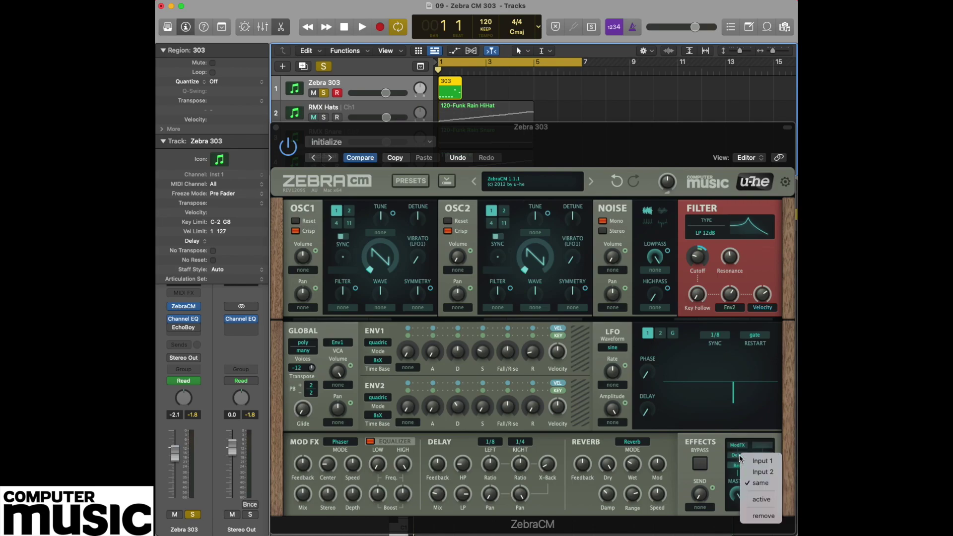
left_click(767, 500)
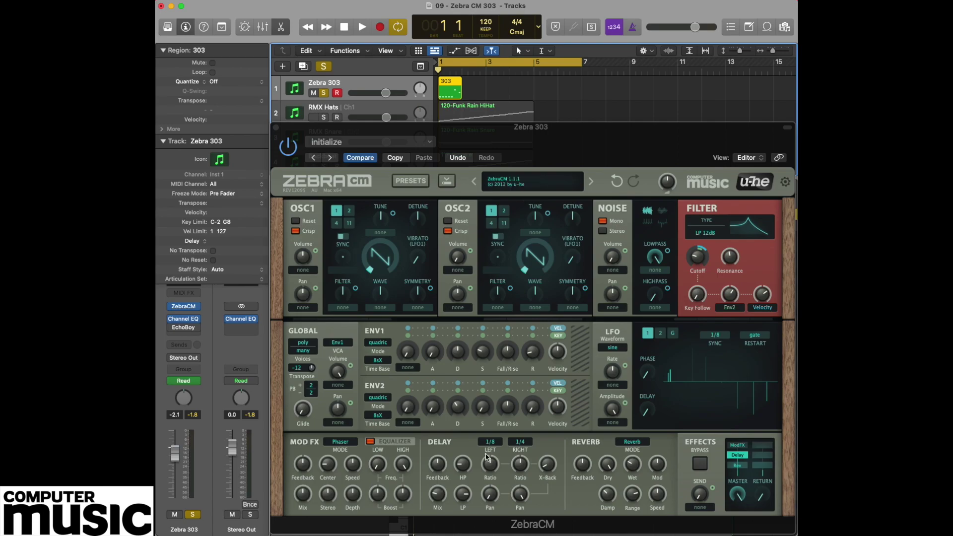
mouse_move(437, 466)
left_click_drag(440, 468, 442, 507)
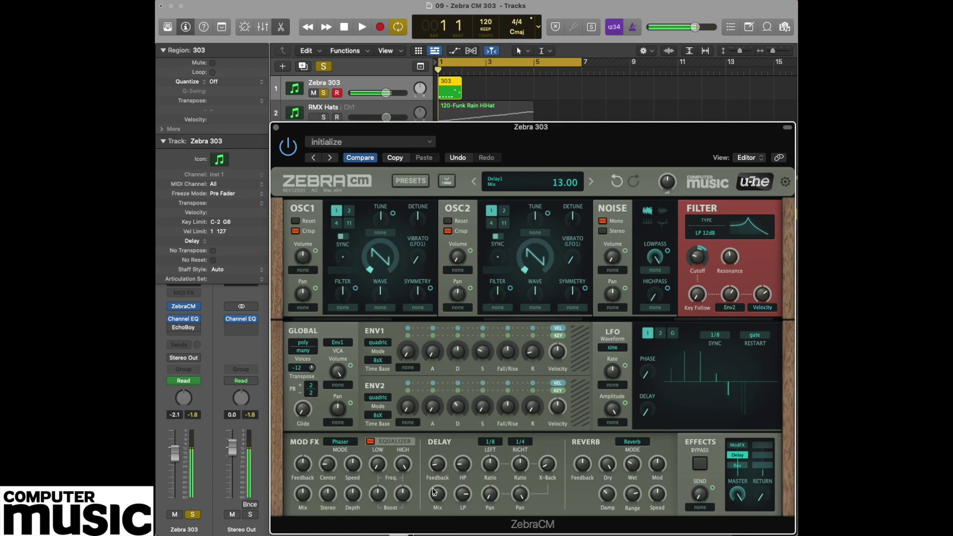
left_click_drag(437, 495, 438, 496)
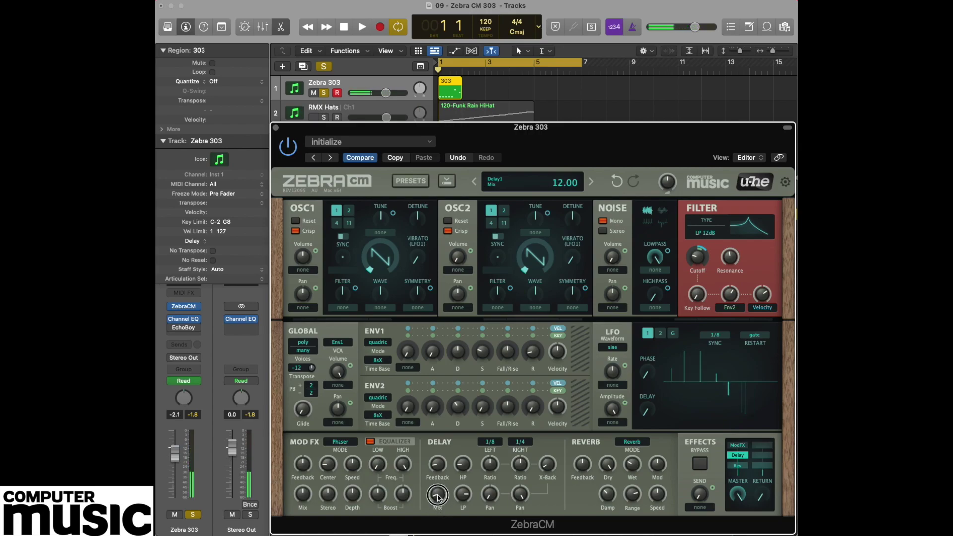
- Close the Zebra 303 synth window to reveal the 303 region in the Piano Roll
left_click(276, 128)
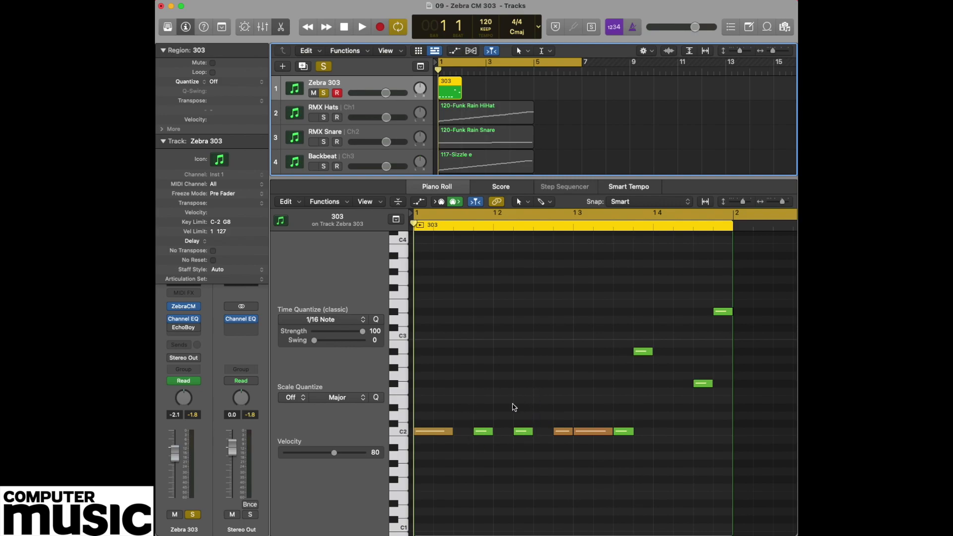
- Delete all nine notes in the 303 region and switch to the Pencil tool
left_click_drag(431, 465, 747, 268)
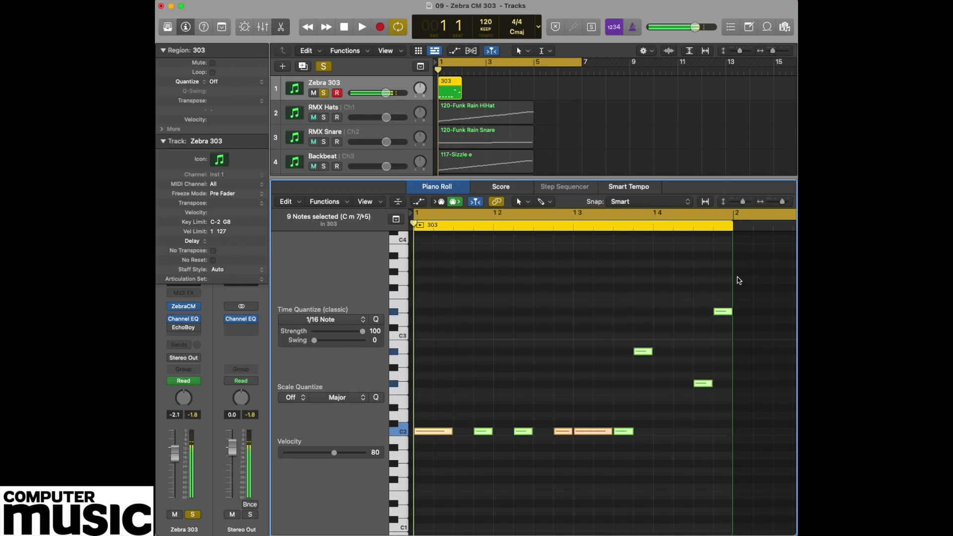
key("Delete")
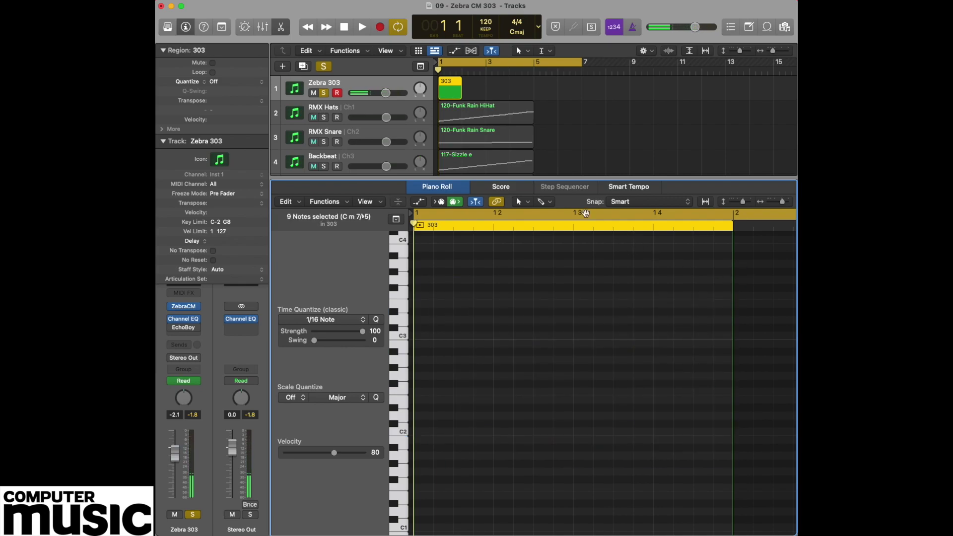
left_click(528, 202)
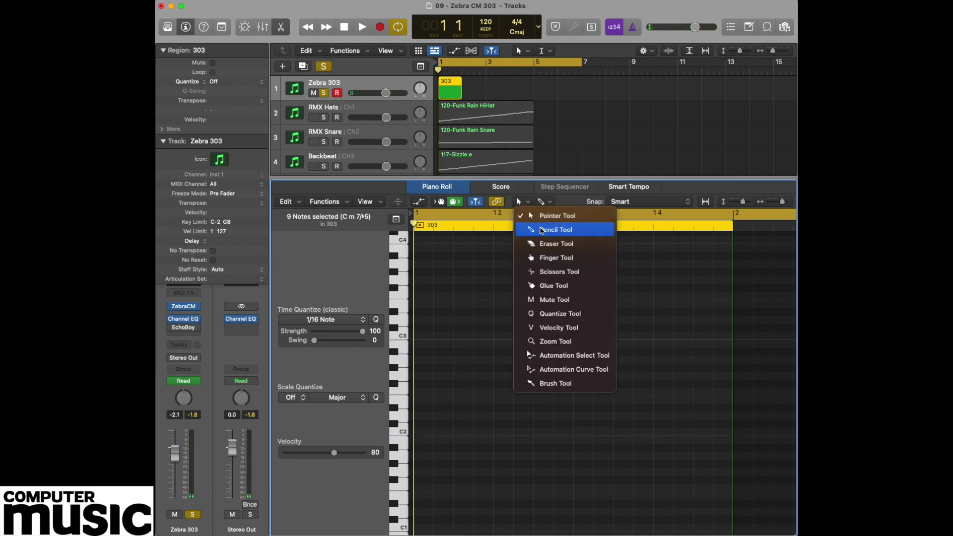
left_click(553, 228)
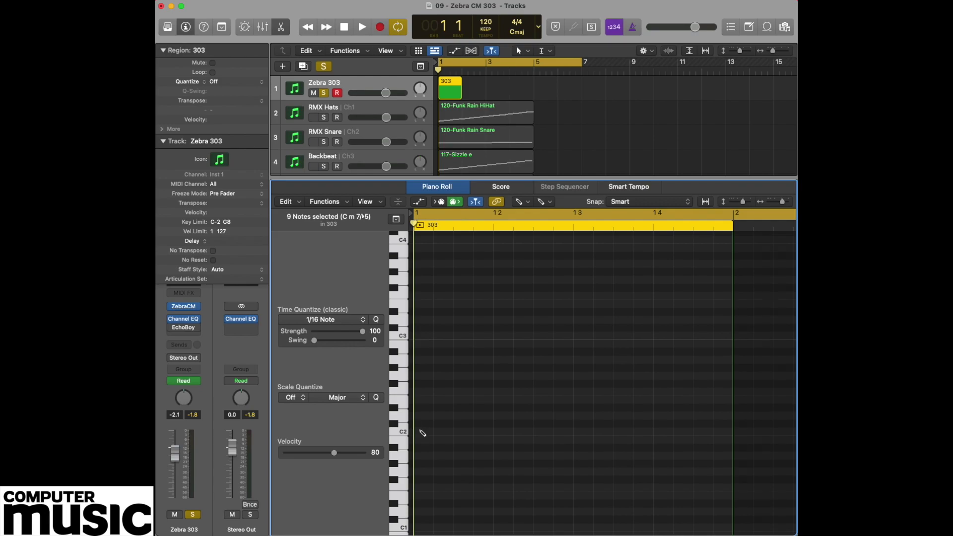
- Draw a 16th-note C2 at the start of the 303 region, loop the region, and play it
left_click(422, 432)
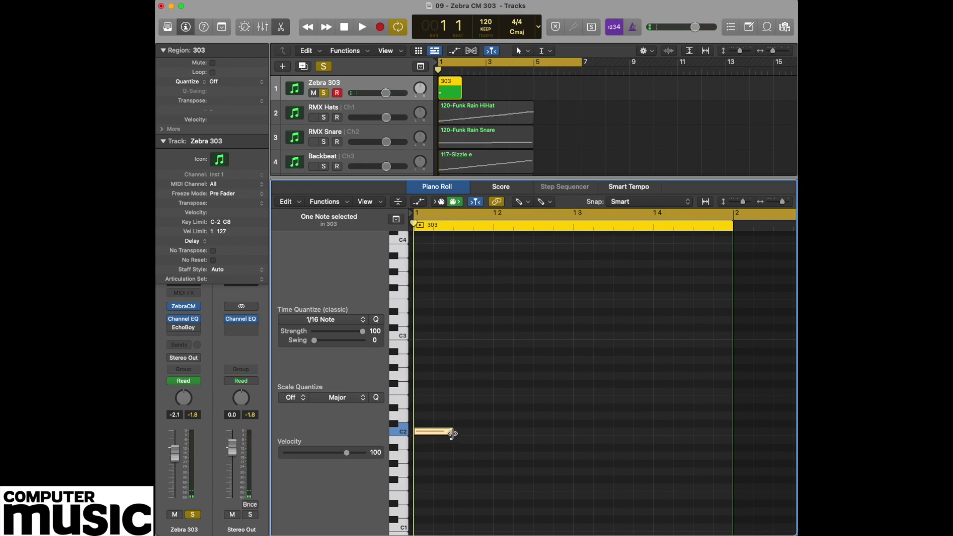
left_click_drag(451, 432, 432, 434)
key("l")
key("space")
scroll(546, 357, "up", 1)
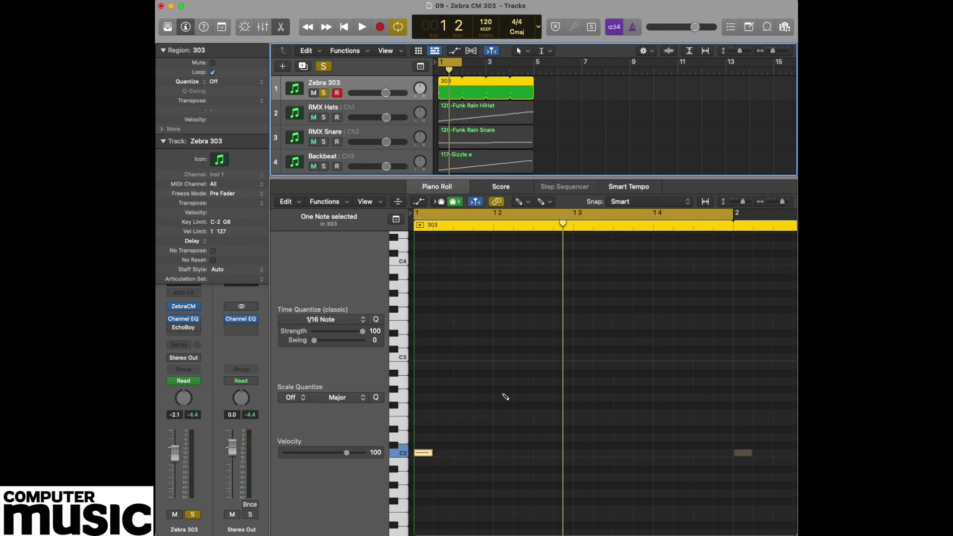
key("space")
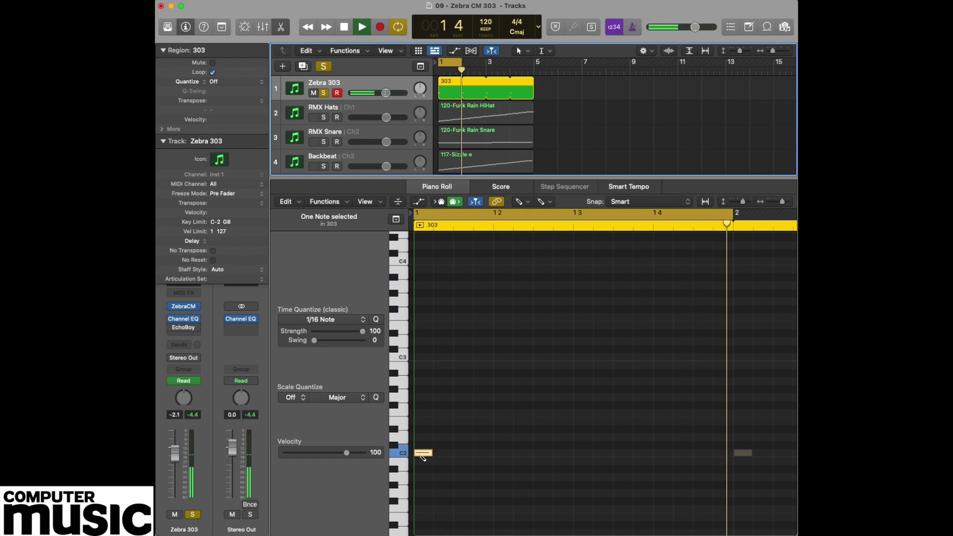
- Add five more short C2 notes across the bar of the 303 region
left_click(485, 453)
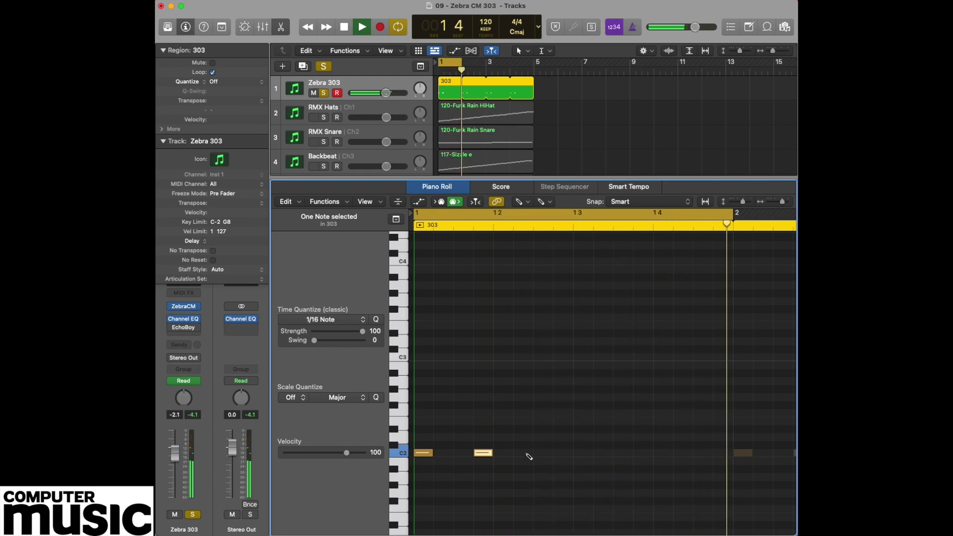
left_click(523, 453)
left_click(563, 453)
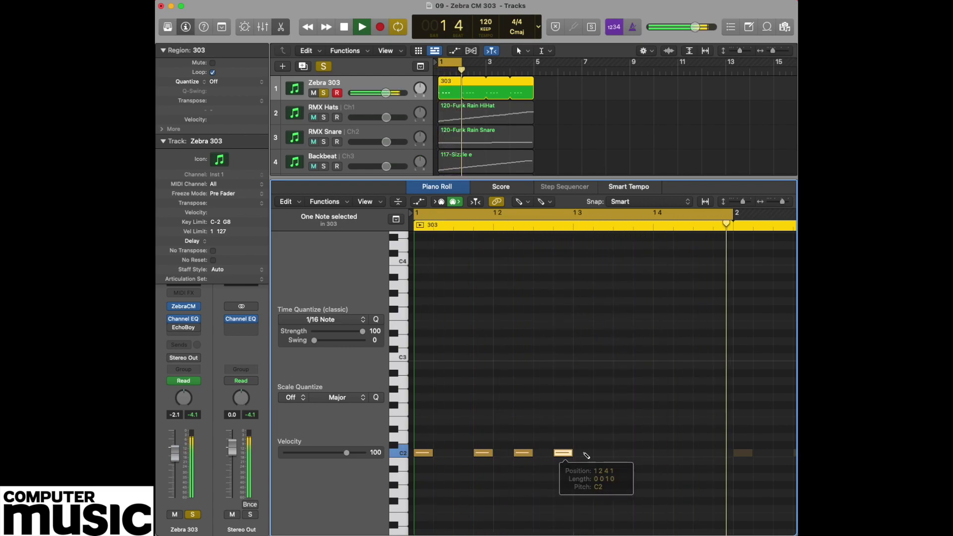
left_click(583, 453)
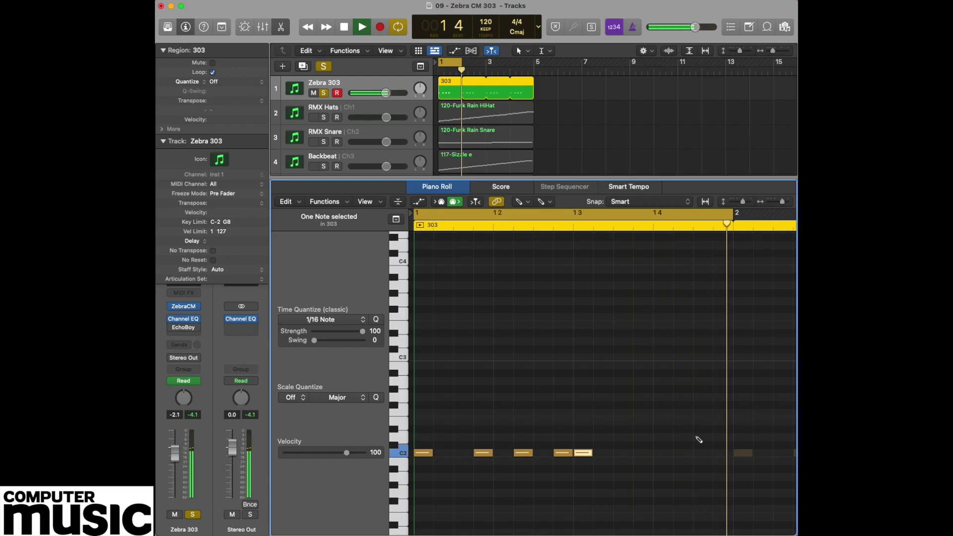
left_click(623, 453)
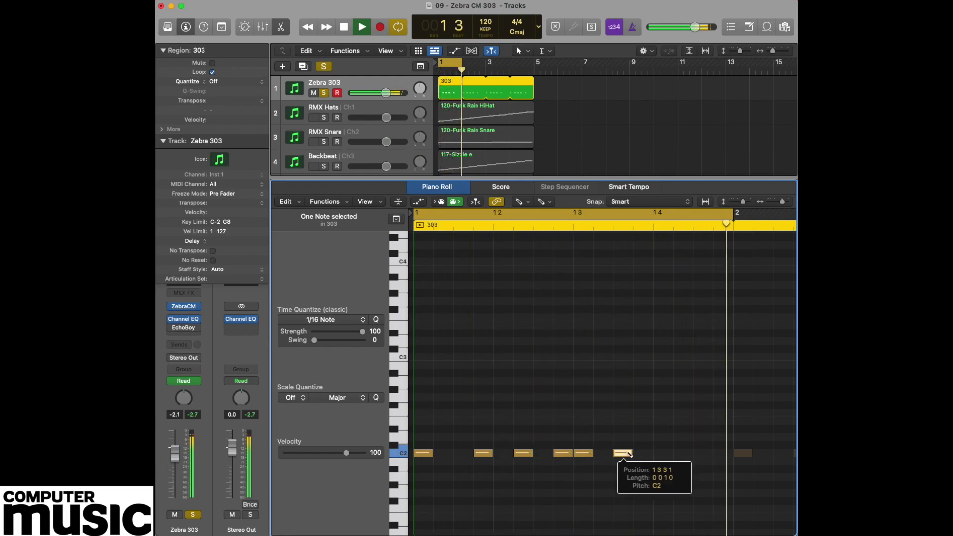
- Add three higher notes reaching C3, stop playback, and return to the Pointer tool
left_click(643, 396)
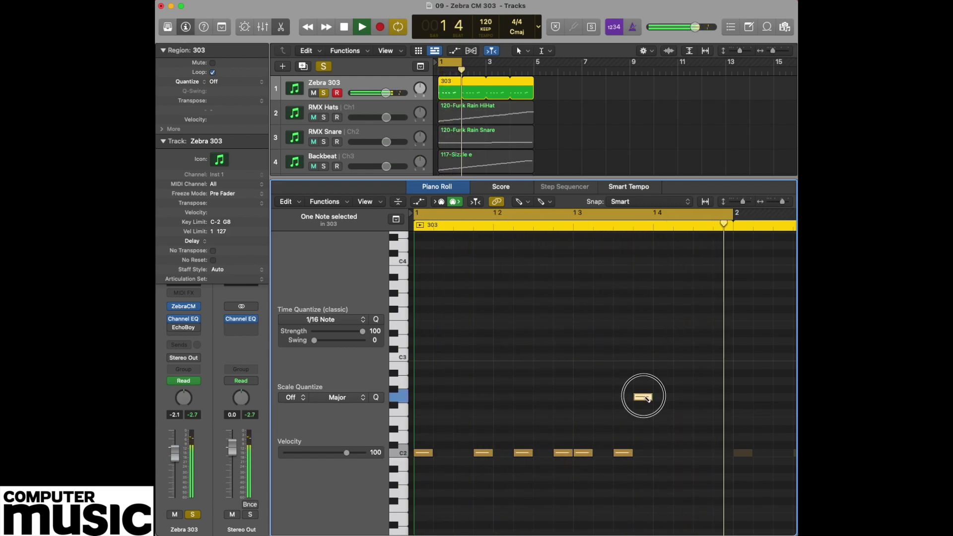
left_click(702, 356)
left_click(722, 373)
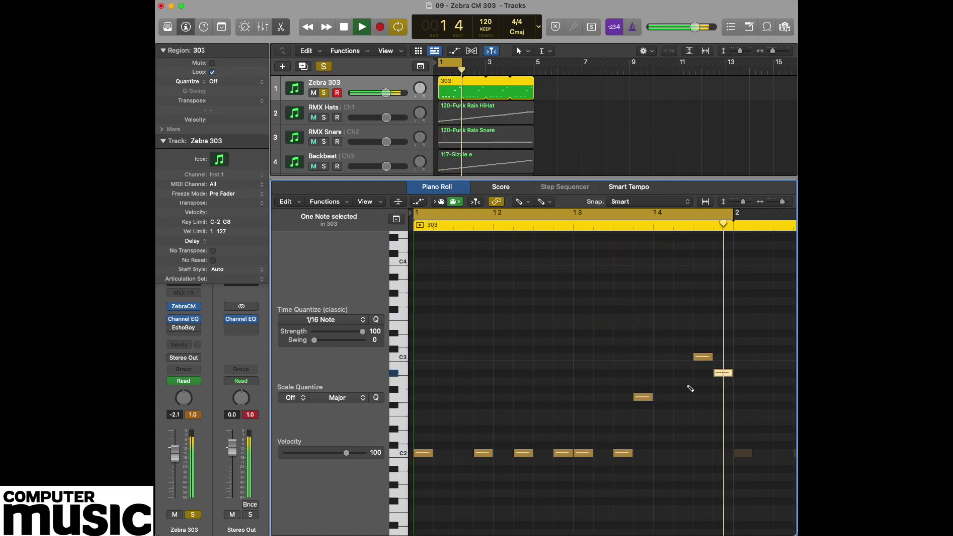
key("space")
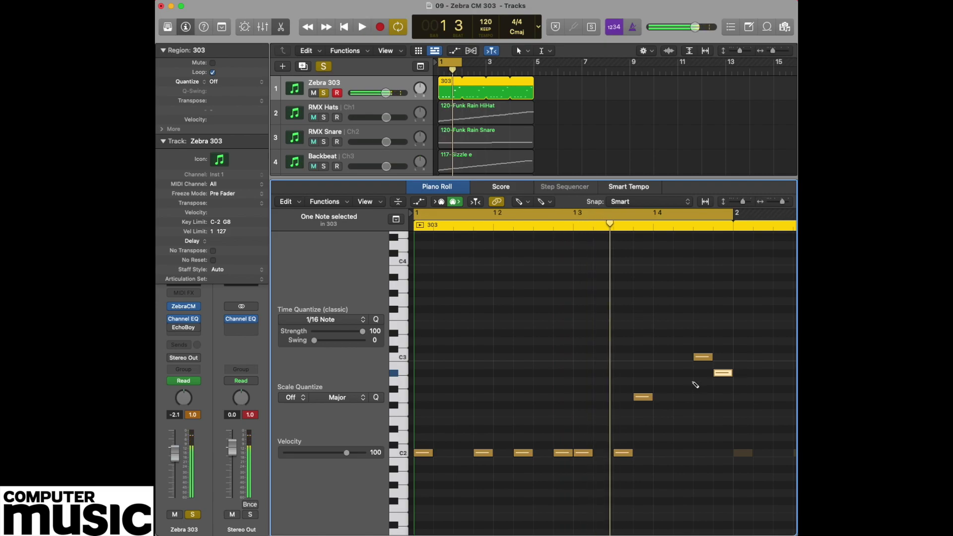
key("Escape")
key("Escape")
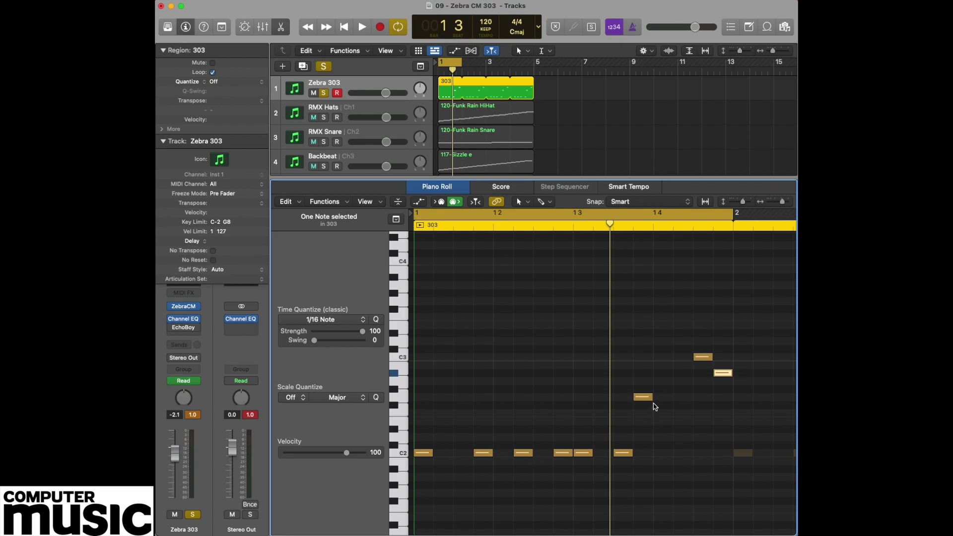
- Double the length of the G2 note and the first C2 note, then audition the line
left_click_drag(651, 397, 671, 397)
left_click_drag(432, 452, 451, 453)
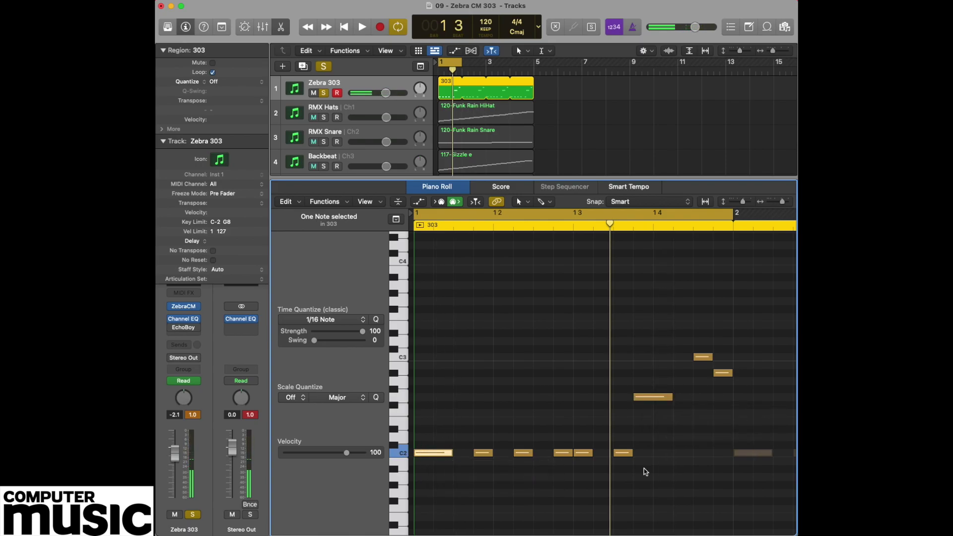
key("space")
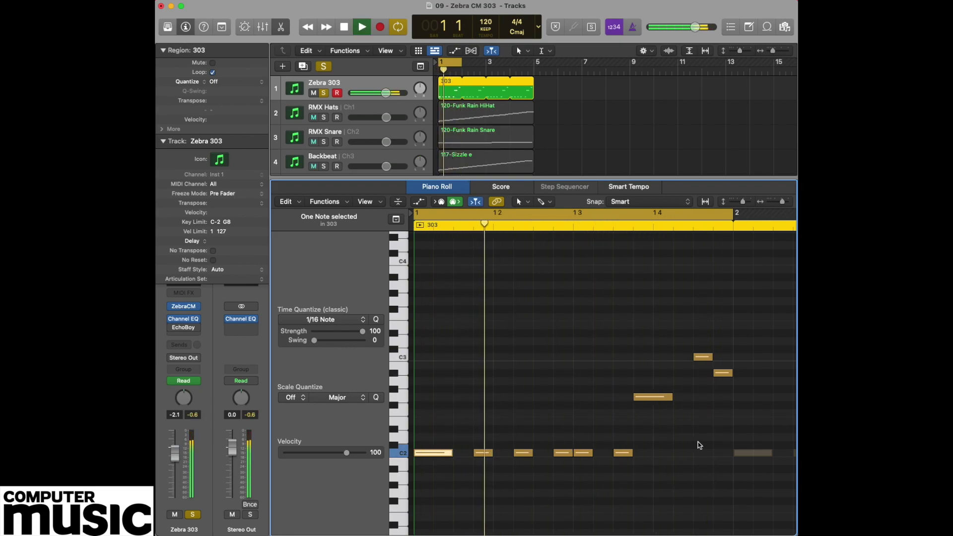
key("space")
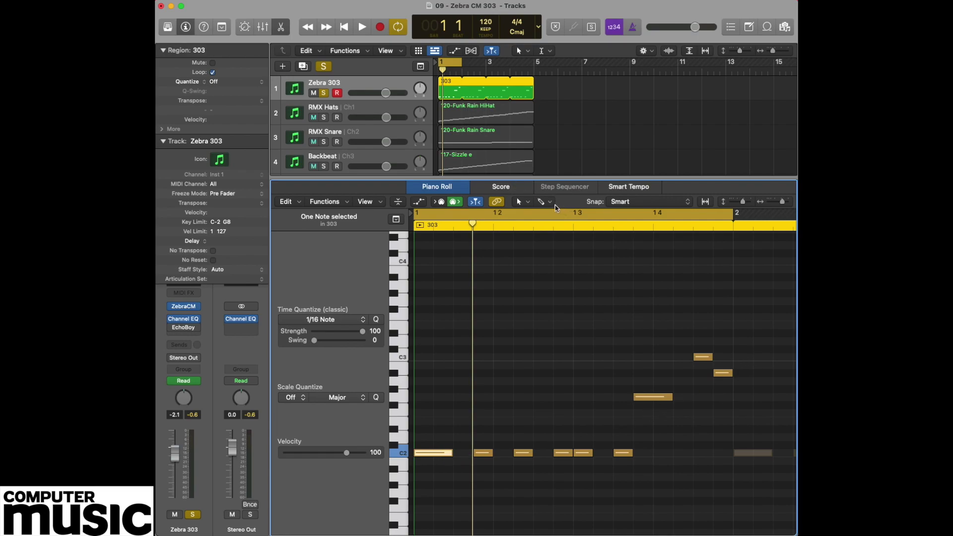
left_click(522, 202)
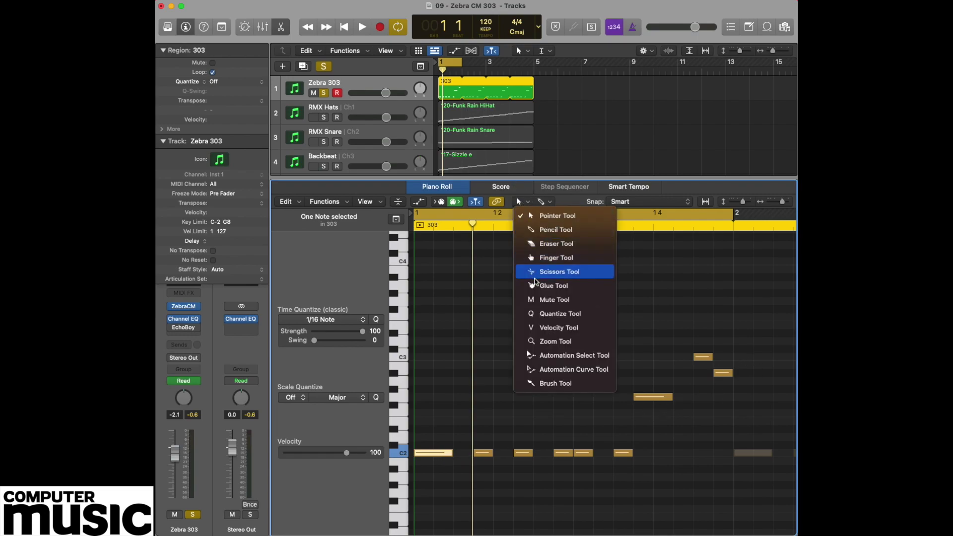
- With the Velocity Tool, set the first C2, the G2 and a high note to velocity 127, then audition
left_click(549, 329)
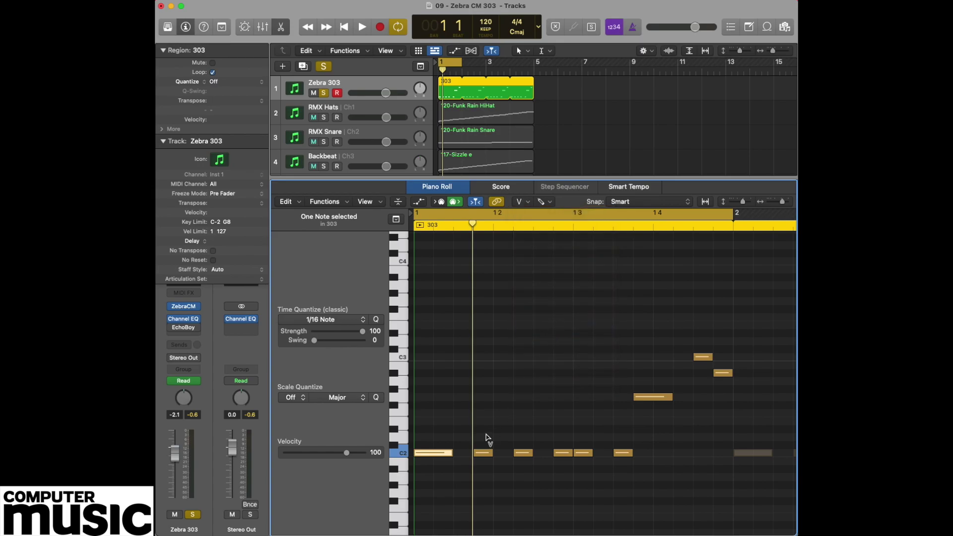
left_click_drag(439, 456, 436, 418)
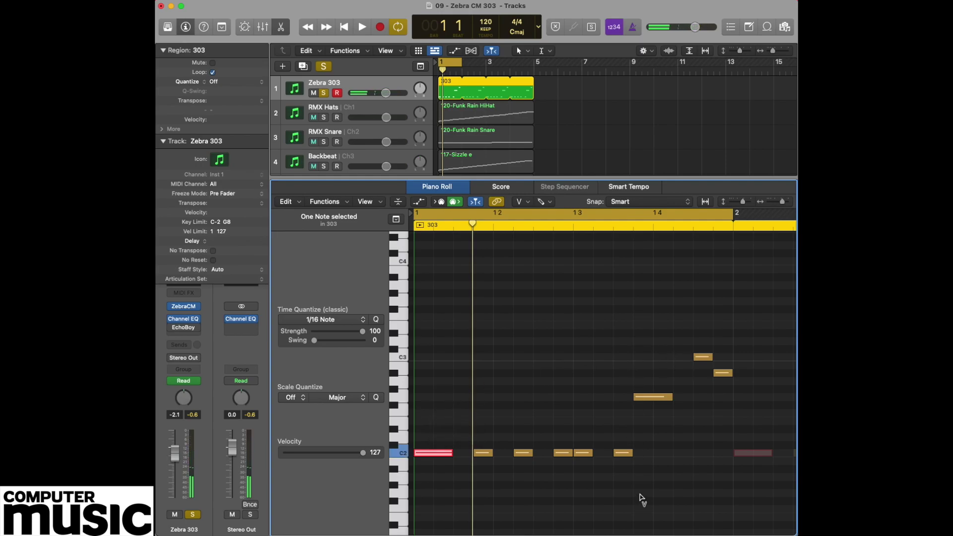
mouse_move(651, 398)
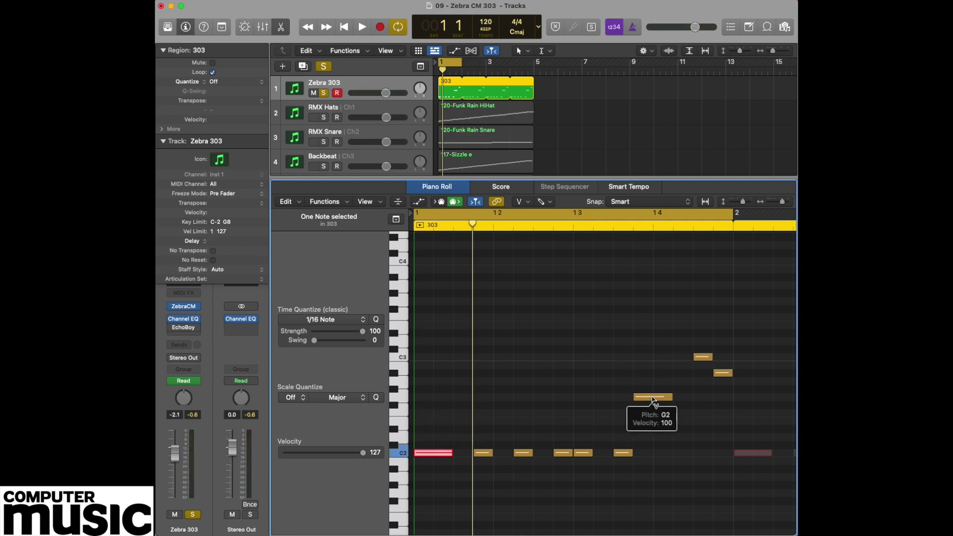
left_click_drag(651, 399, 645, 347)
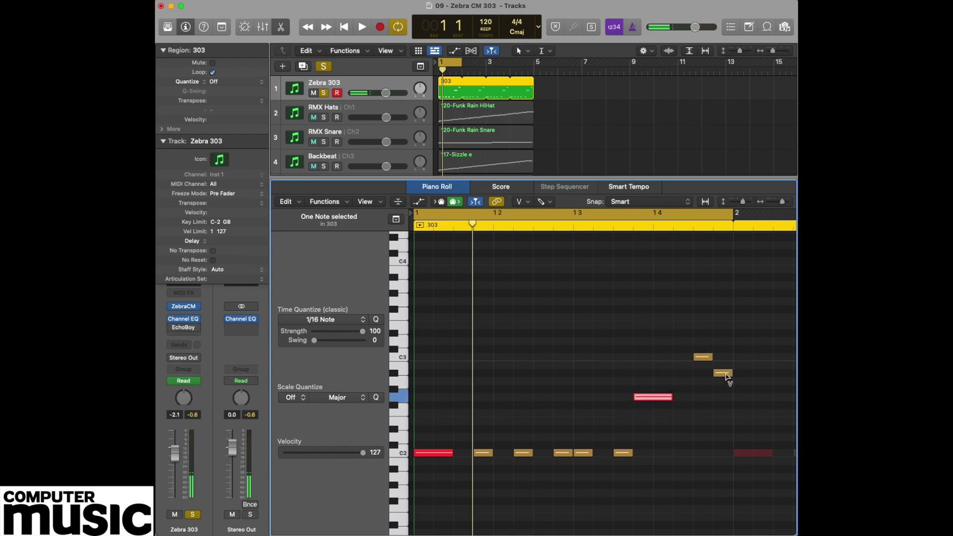
left_click_drag(726, 376, 730, 281)
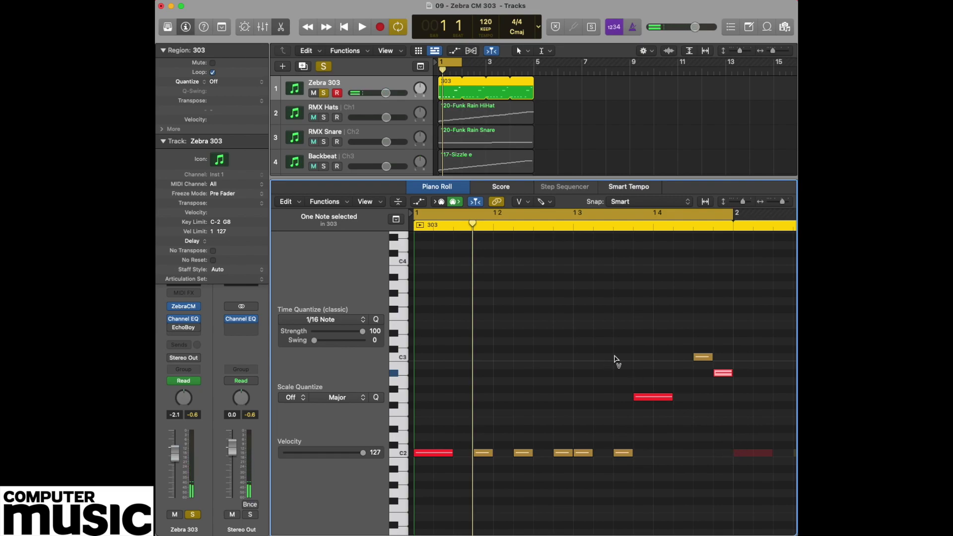
key("space")
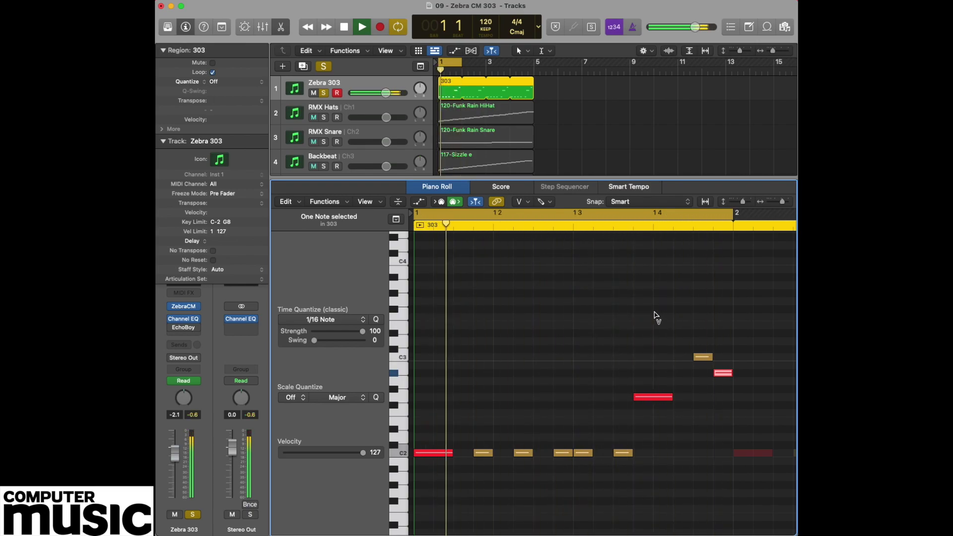
key("space")
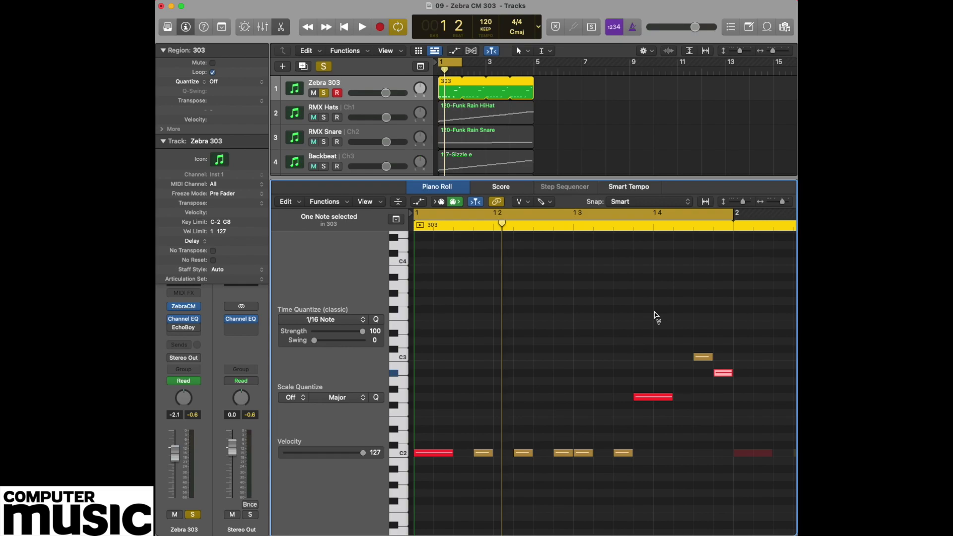
left_click(519, 201)
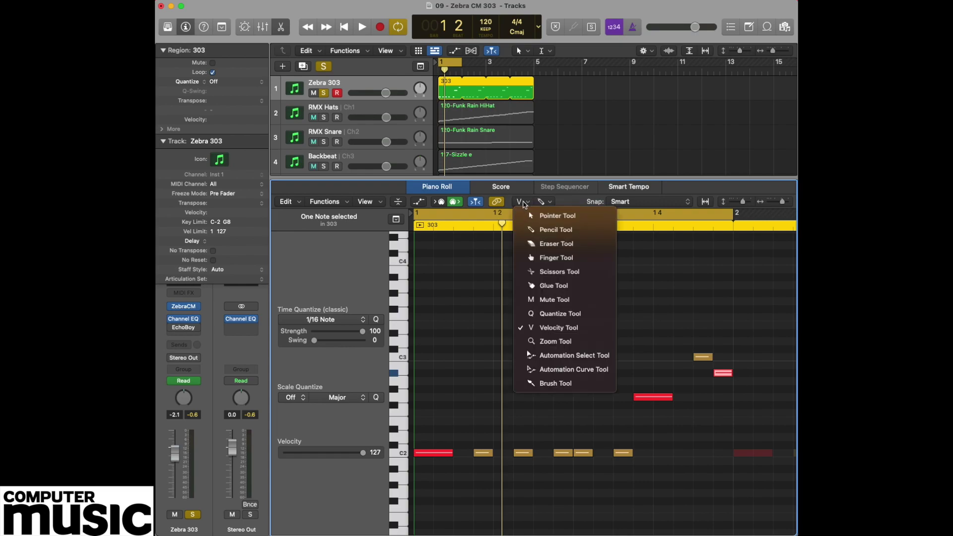
- Switch back to the Pointer Tool and open ZebraCM from the Zebra 303 channel strip insert
left_click(552, 214)
mouse_move(187, 309)
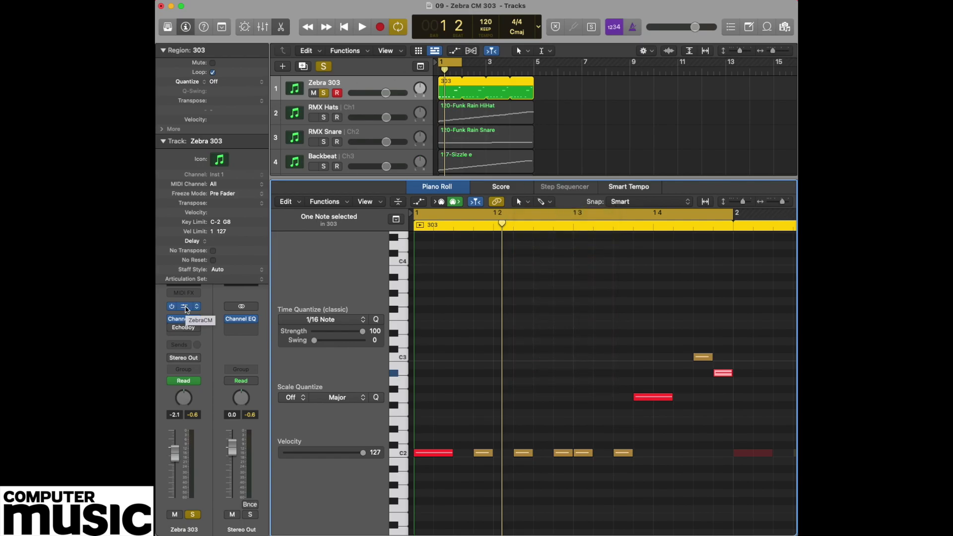
left_click(187, 307)
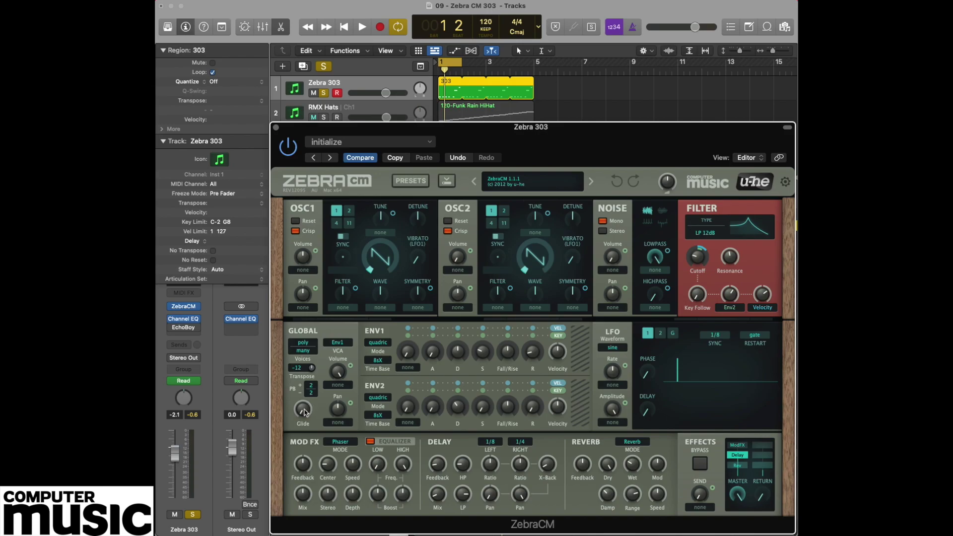
- Turn the GLOBAL Glide knob up to 26 while the bass line plays
key("space")
left_click_drag(301, 412, 305, 379)
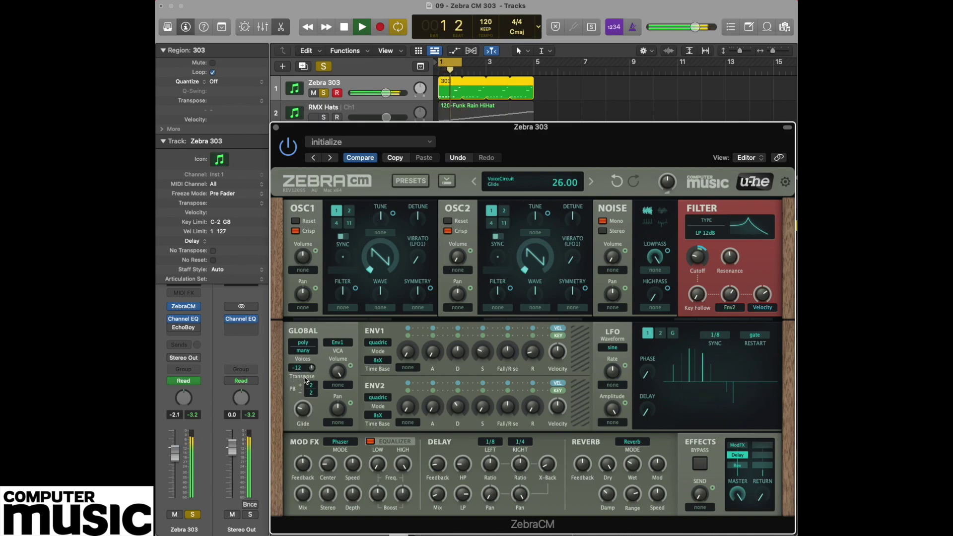
key("space")
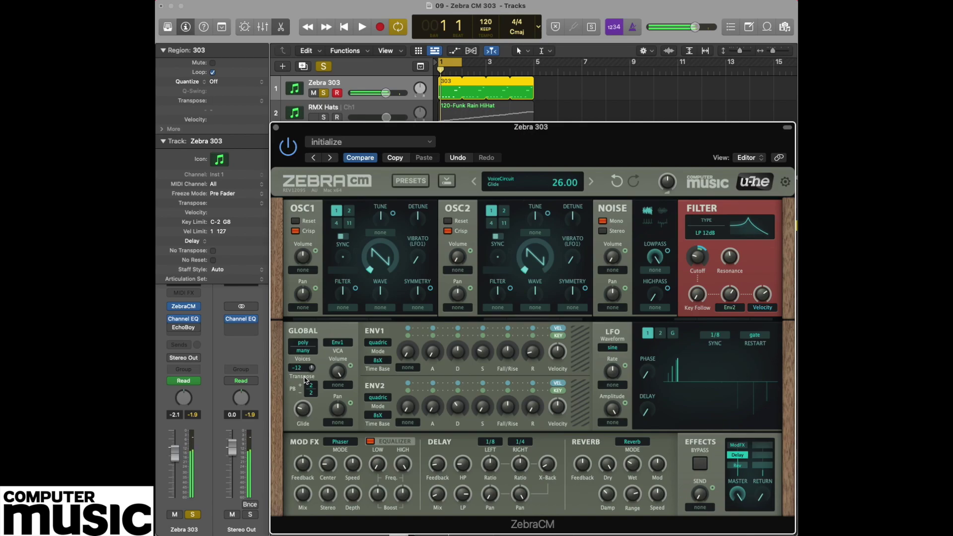